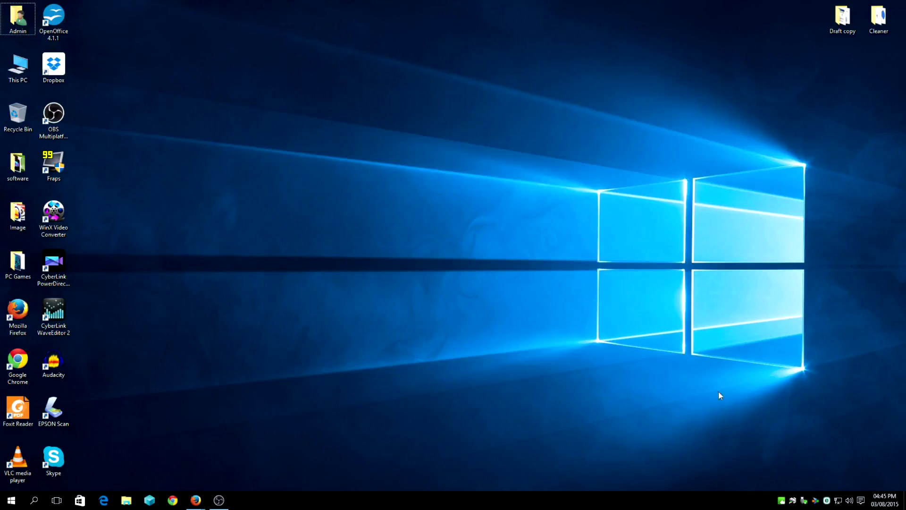
Go to the Update & Security Recovery page and try the Go back to Windows 8.1 option.
click(861, 500)
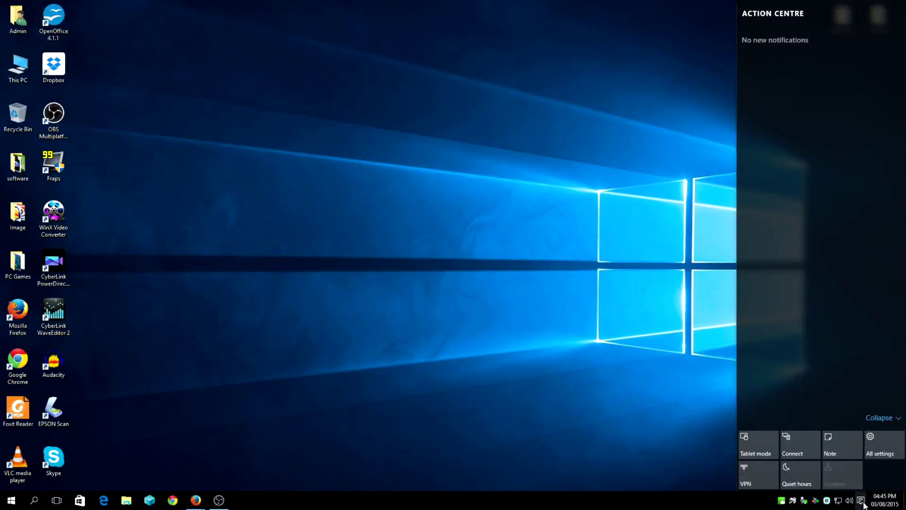
click(887, 456)
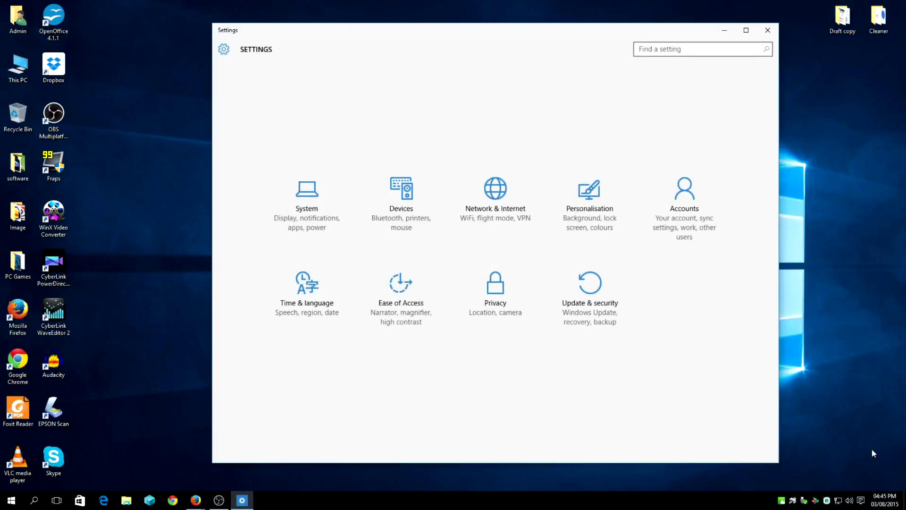
click(592, 302)
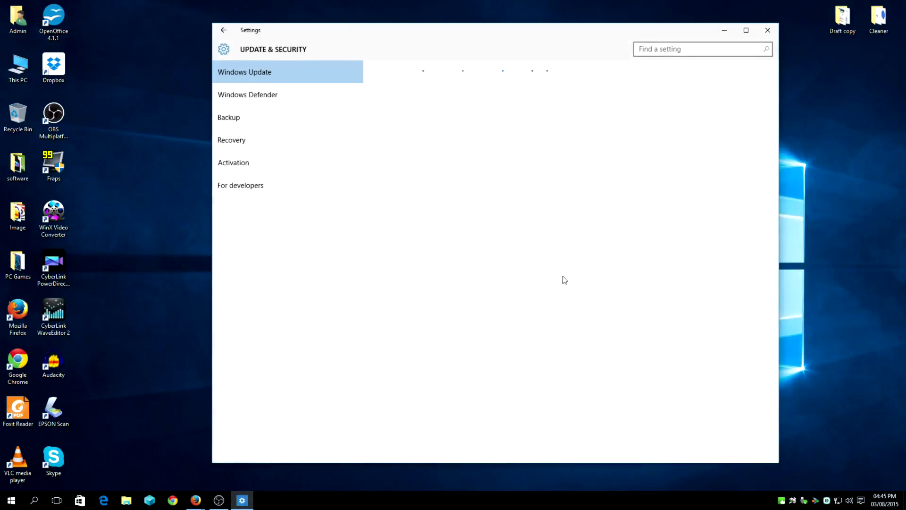
click(291, 146)
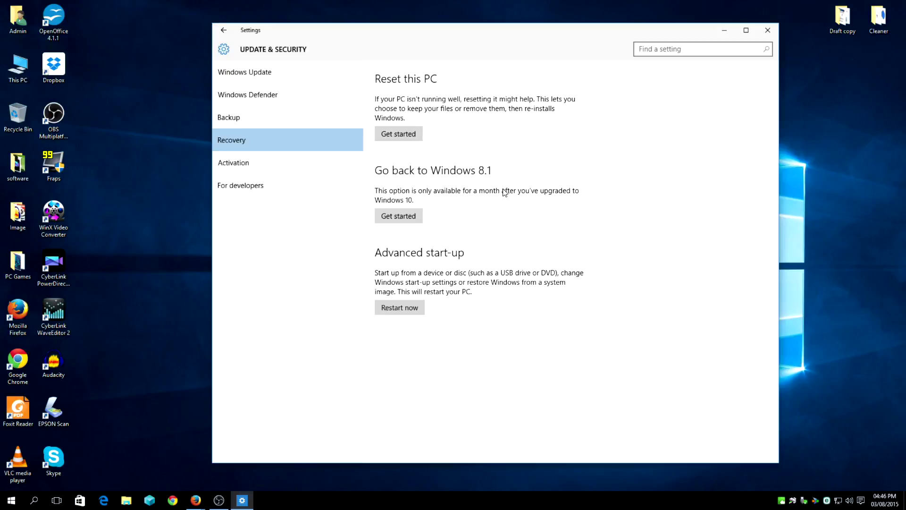
click(416, 216)
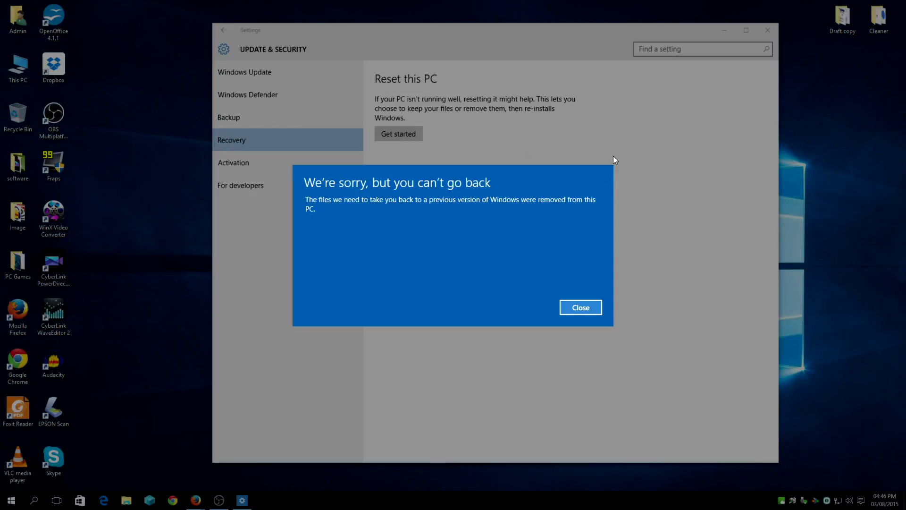
click(592, 310)
click(582, 307)
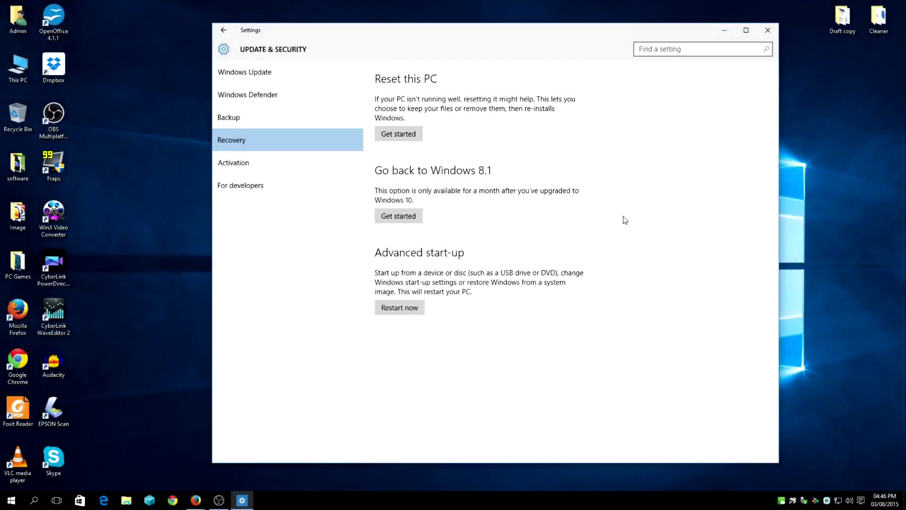
Close Settings and open System Properties on the System Protection tab through This PC's Properties.
click(767, 30)
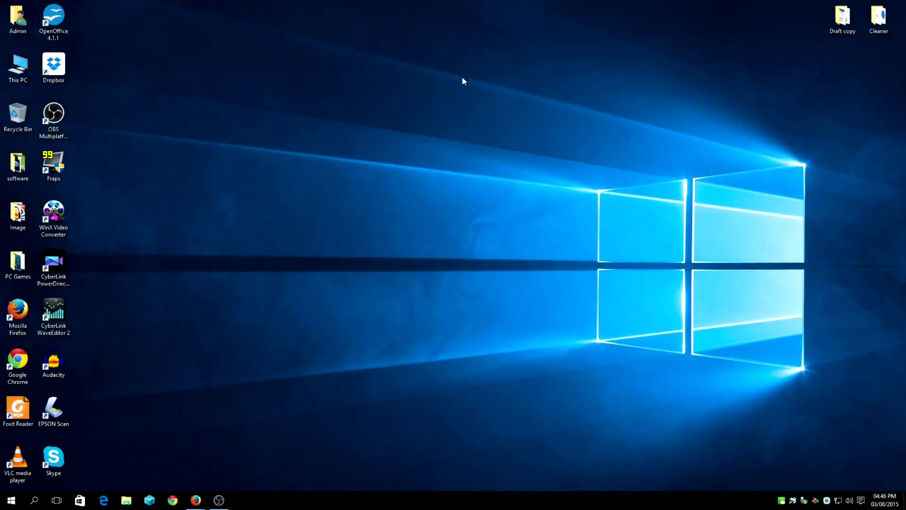
right_click(19, 84)
click(40, 189)
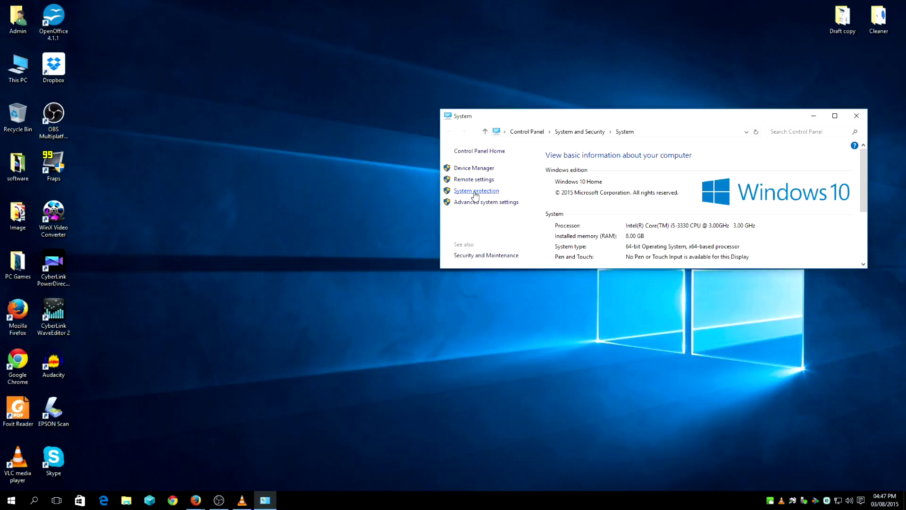
click(475, 191)
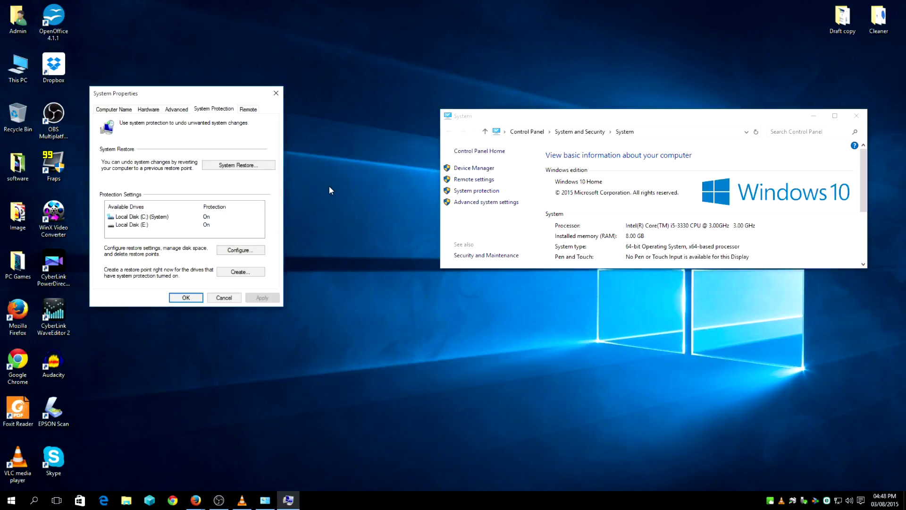
click(266, 167)
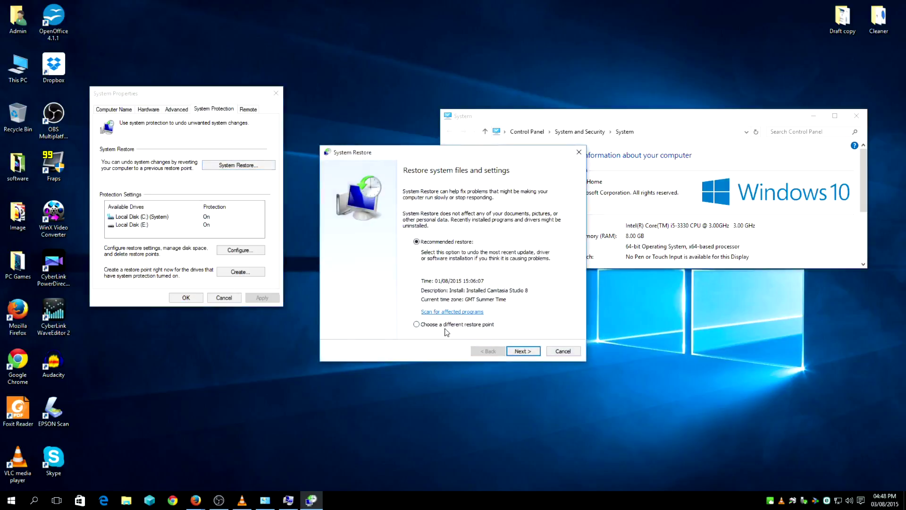
click(447, 329)
click(523, 351)
drag(462, 157, 447, 113)
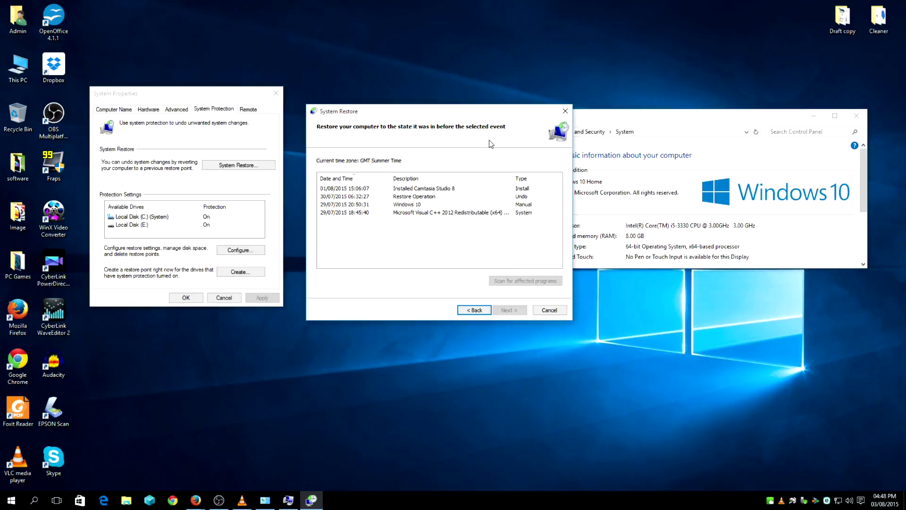
click(438, 204)
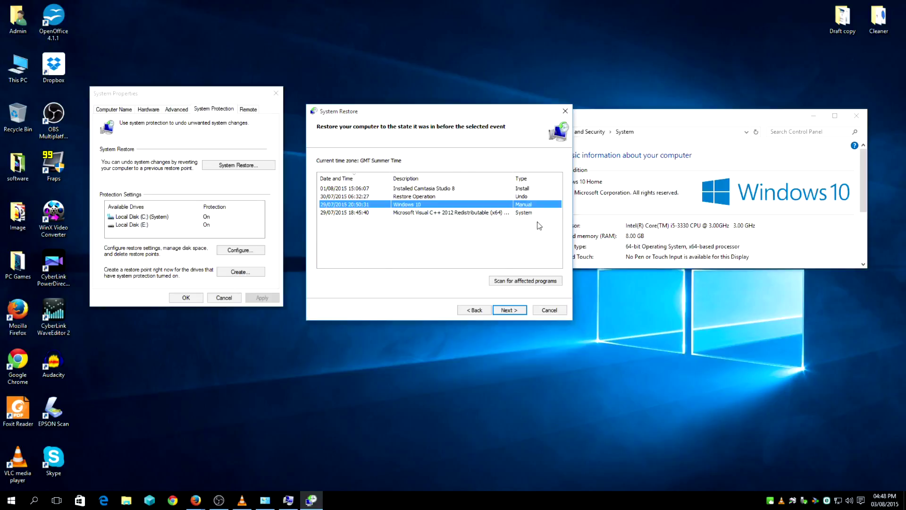
click(551, 310)
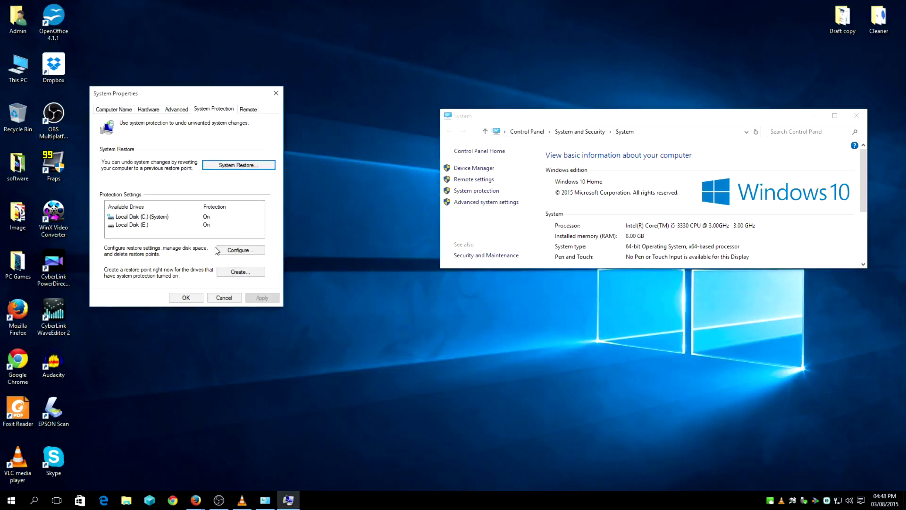
click(241, 272)
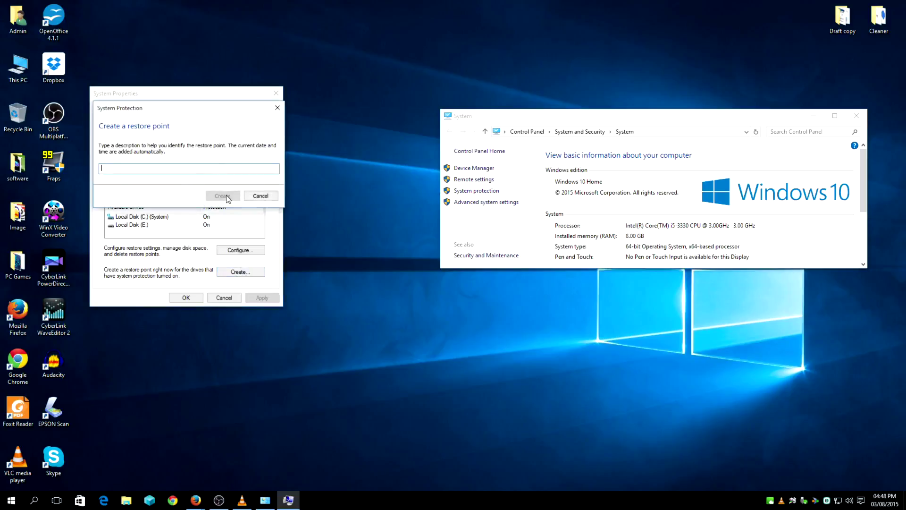
click(260, 196)
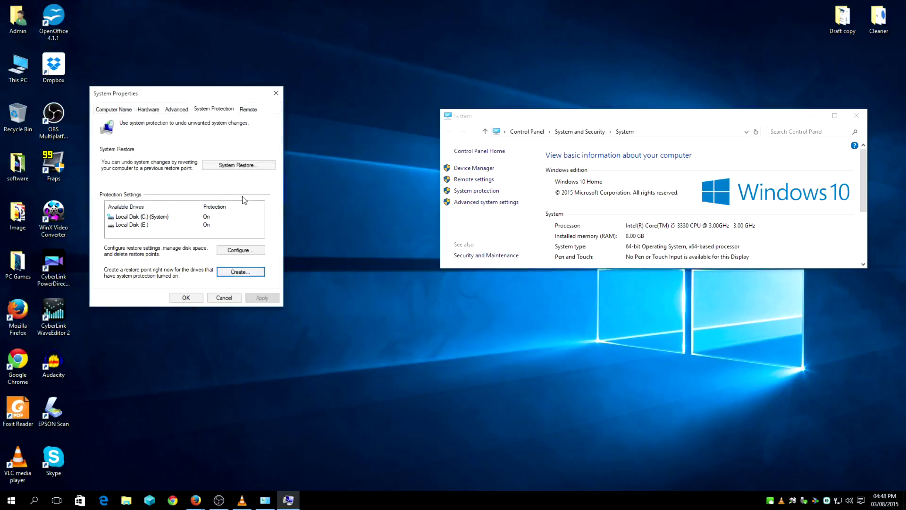
click(216, 218)
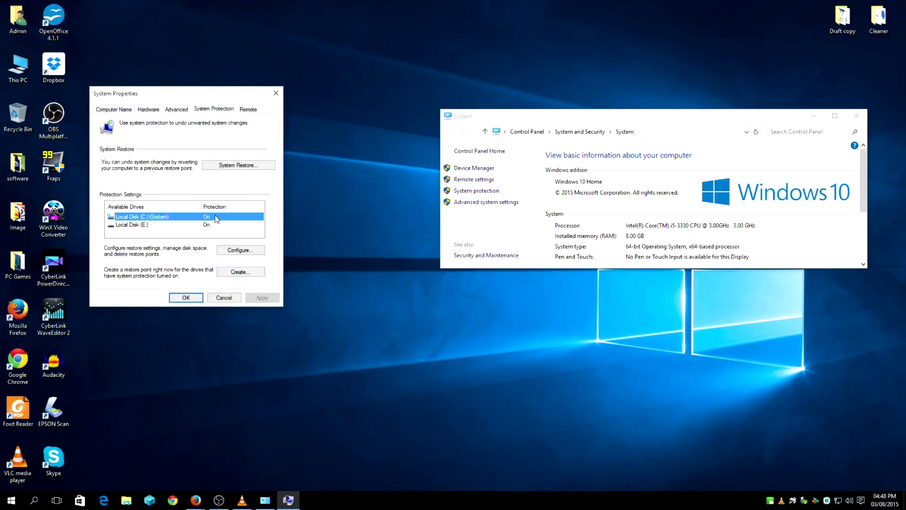
In Local Disk (C:)'s protection settings, raise maximum usage from 10% to 12% (107.27 GB).
click(245, 250)
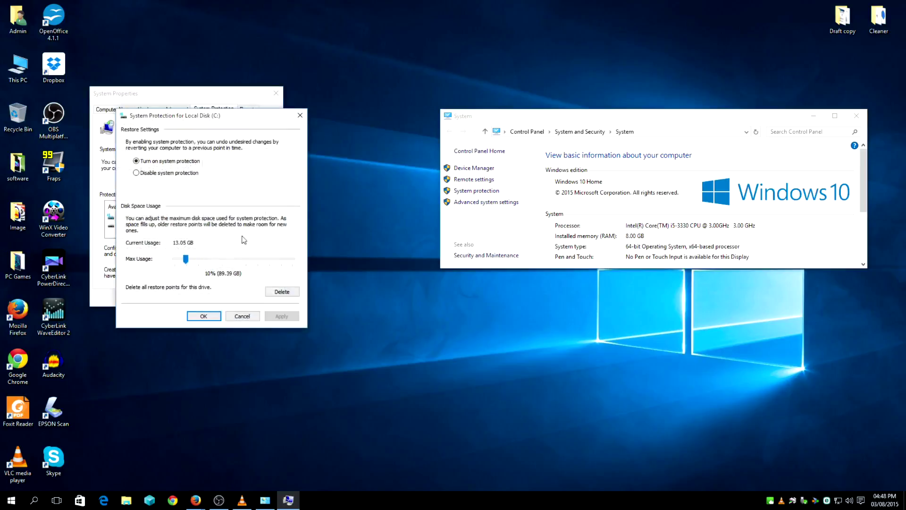
drag(199, 119, 335, 137)
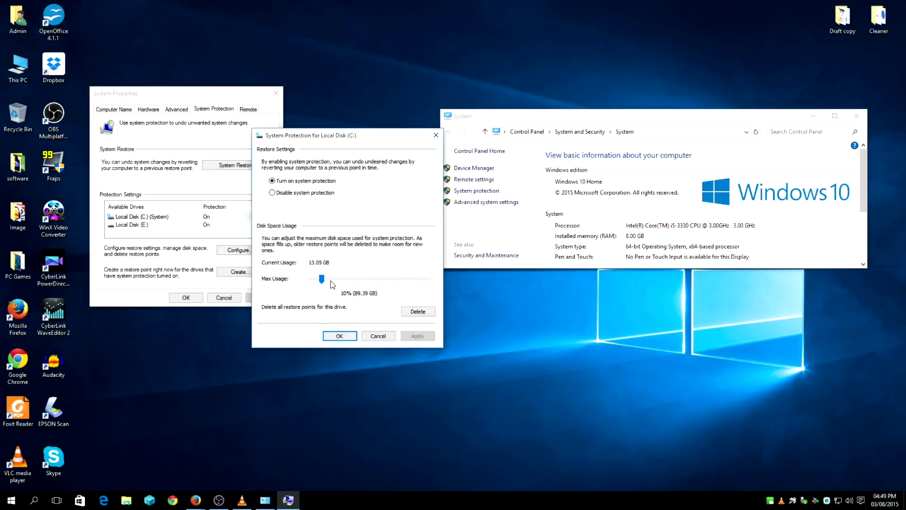
mouse_move(322, 279)
mouse_down()
mouse_move(406, 282)
mouse_move(323, 279)
mouse_up()
double_click(19, 68)
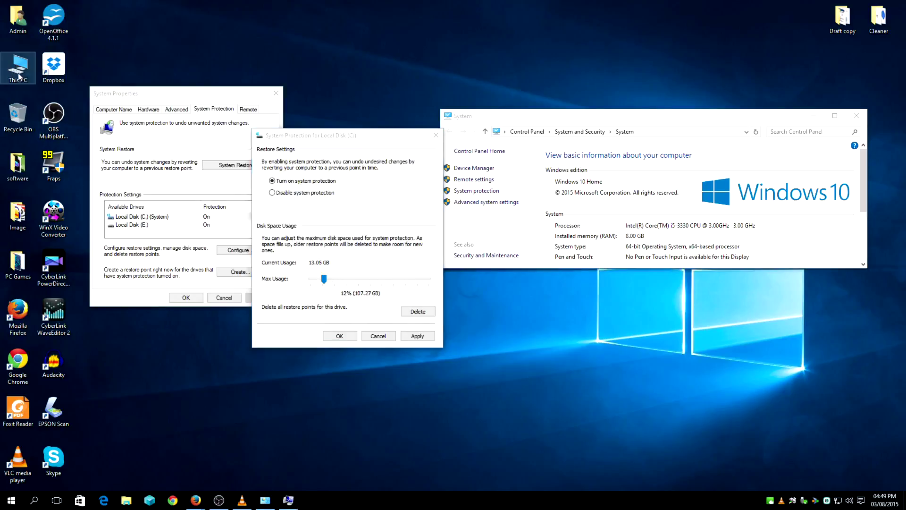
click(257, 226)
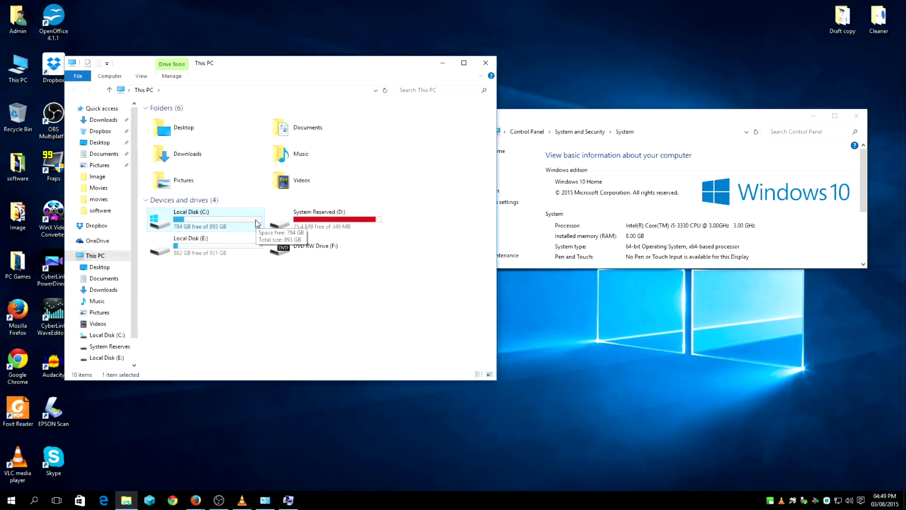
click(485, 62)
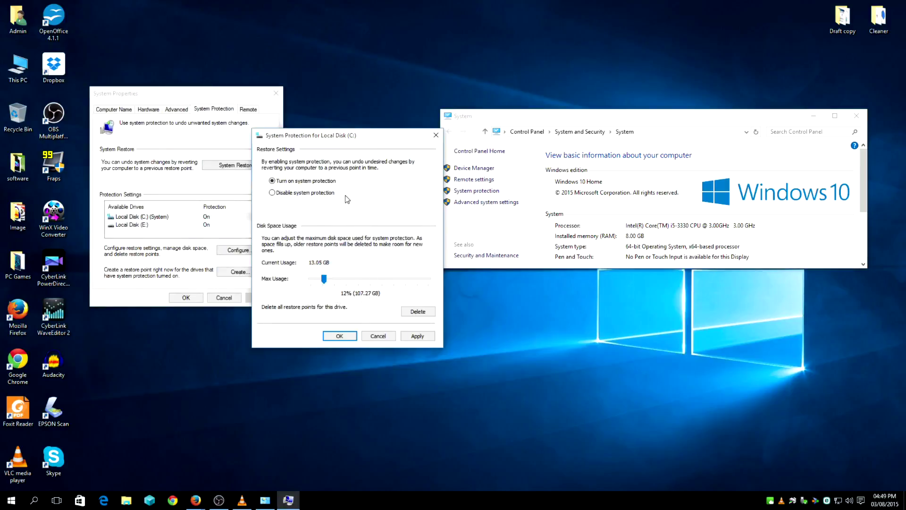
Save C:'s 12% limit, then review drive E:'s 20% (186.23 GB) limit and cancel unchanged.
click(419, 336)
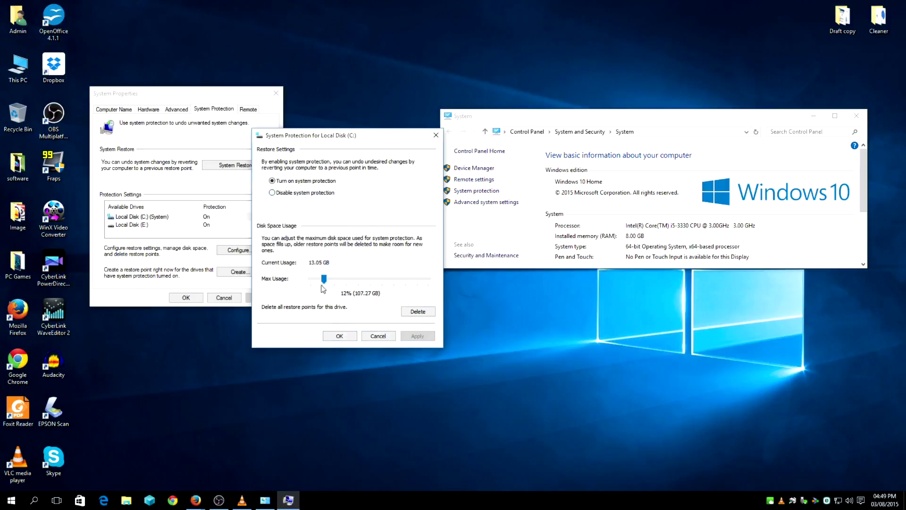
click(345, 336)
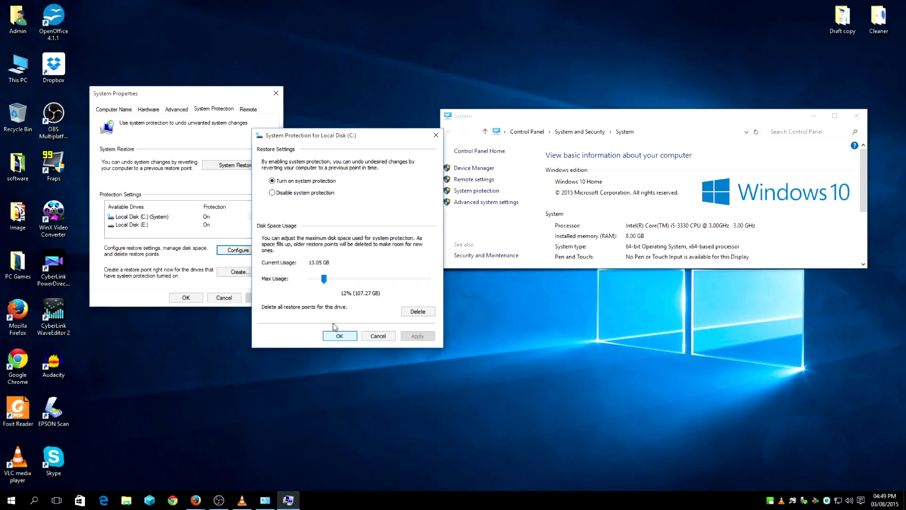
click(187, 225)
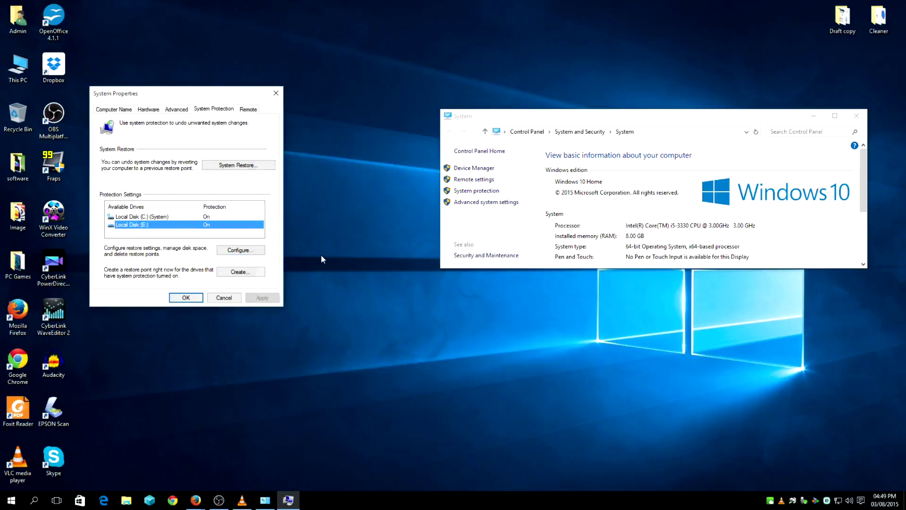
click(259, 249)
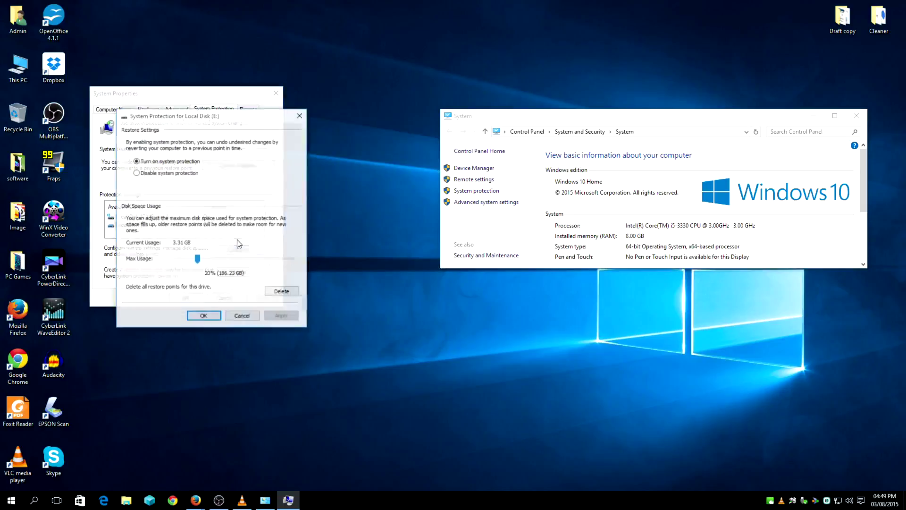
drag(183, 122, 303, 124)
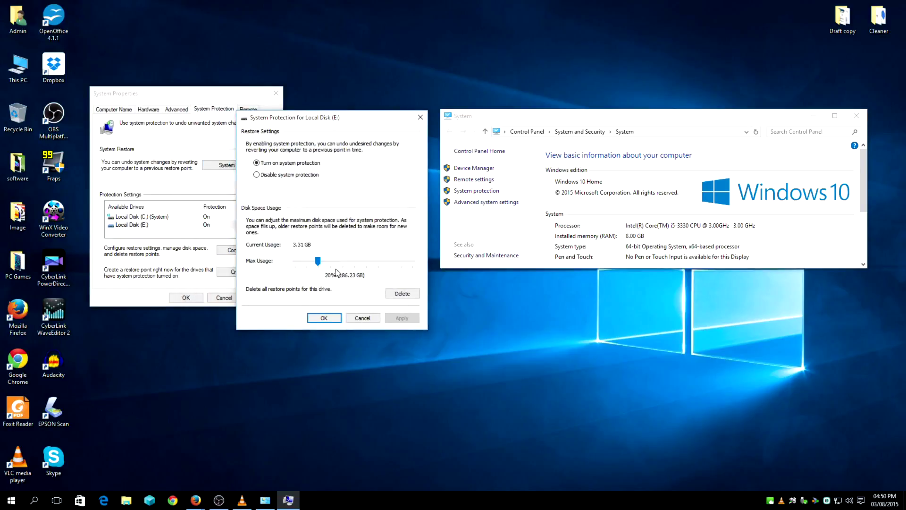
click(361, 318)
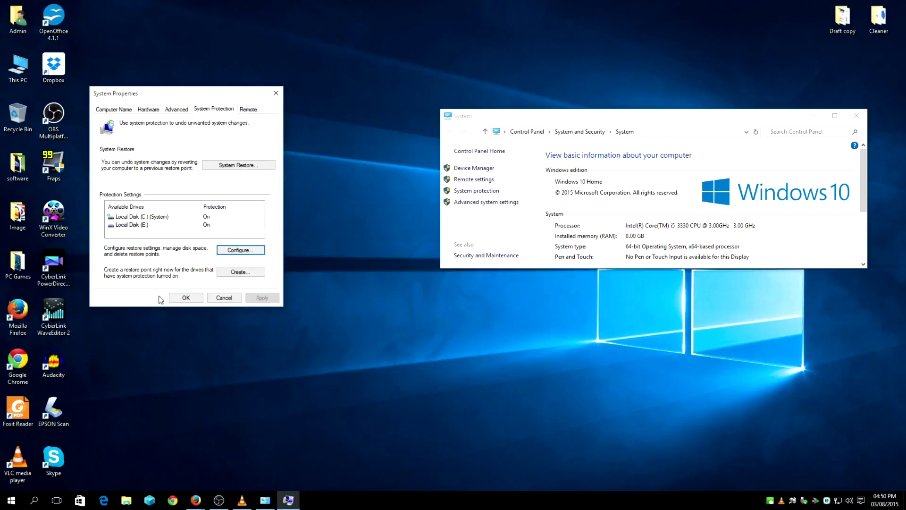
click(142, 216)
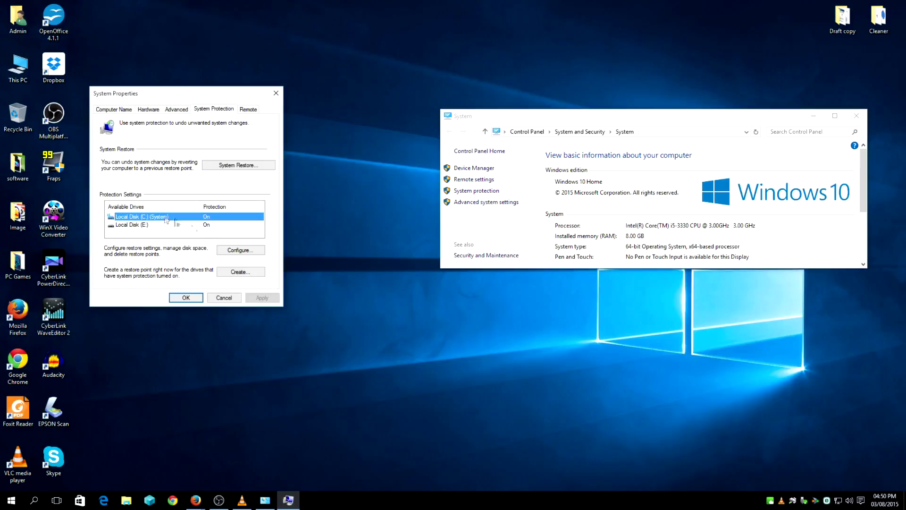
click(238, 250)
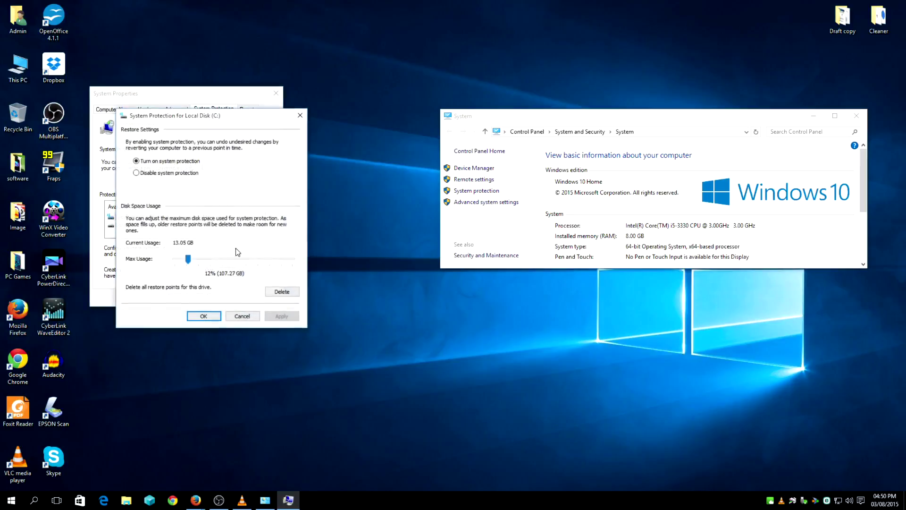
click(171, 175)
click(251, 322)
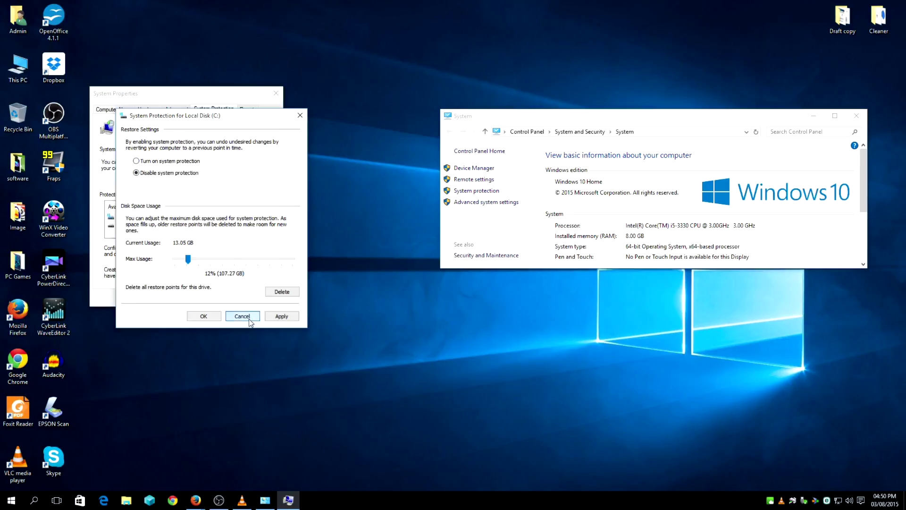